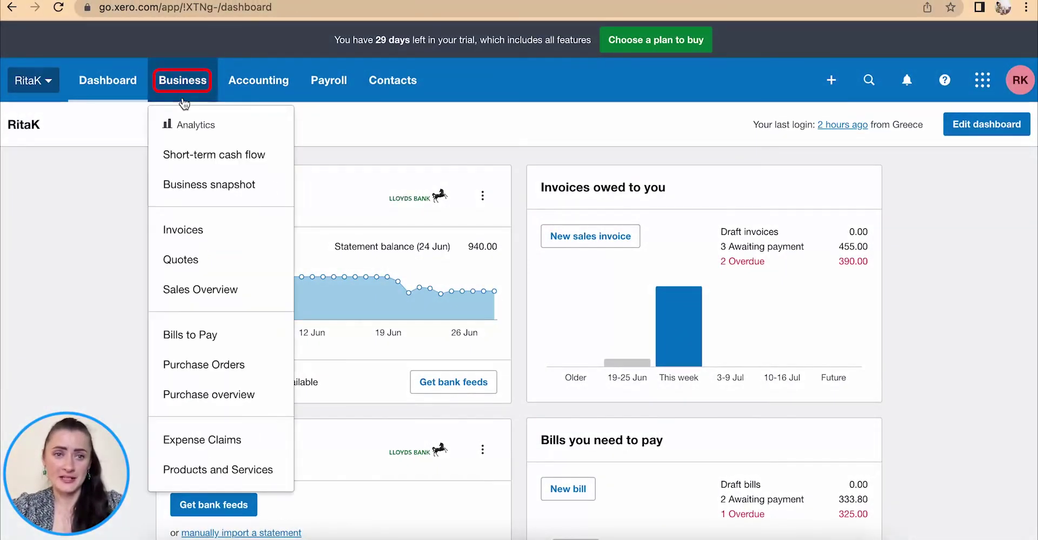
Step: Go to Products and Services and start creating a new item
left_click(206, 479)
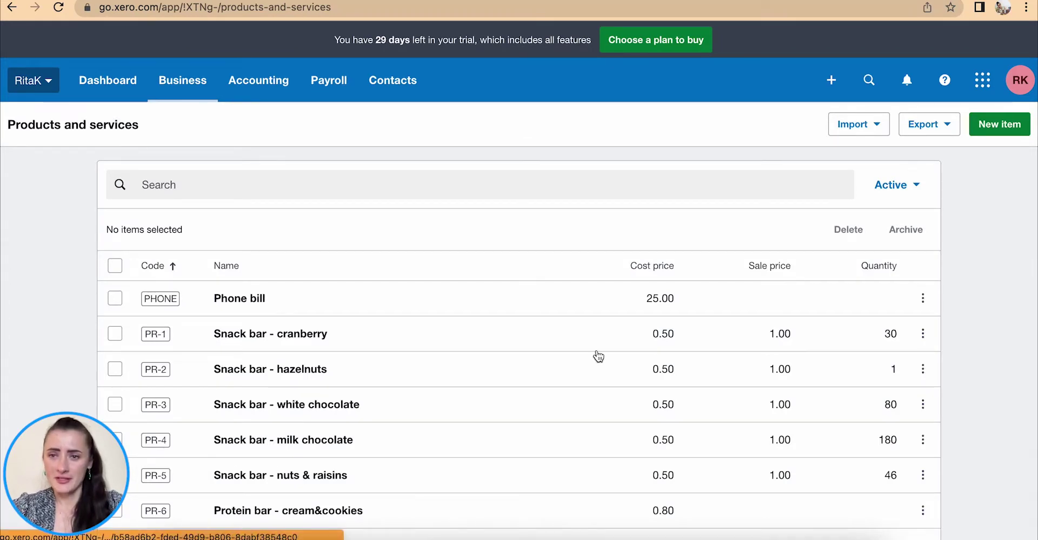
left_click(997, 127)
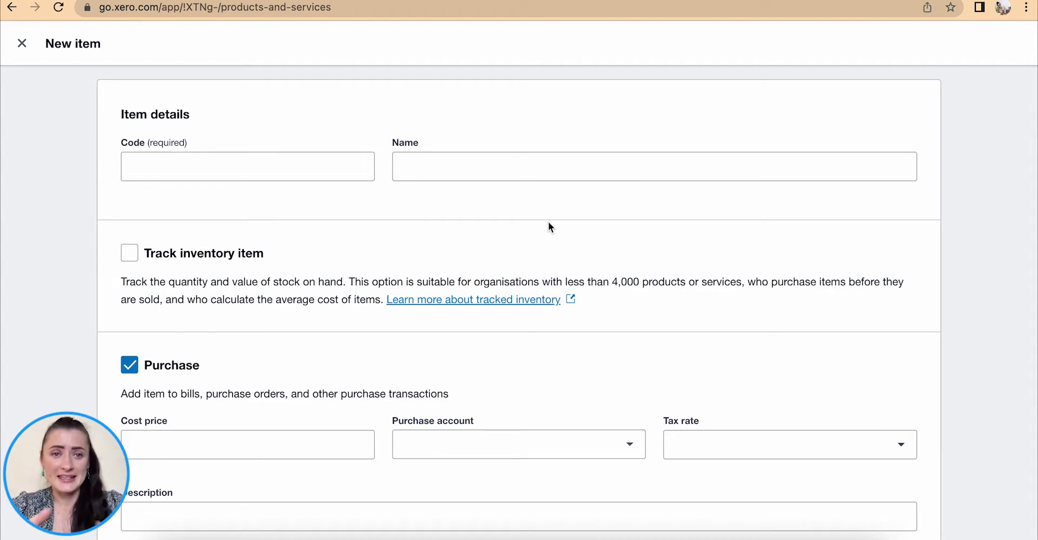
Step: Turn the Sell option off and back on, and do the same with the Purchase option, to compare their fields
scroll(556, 302, "down", 5)
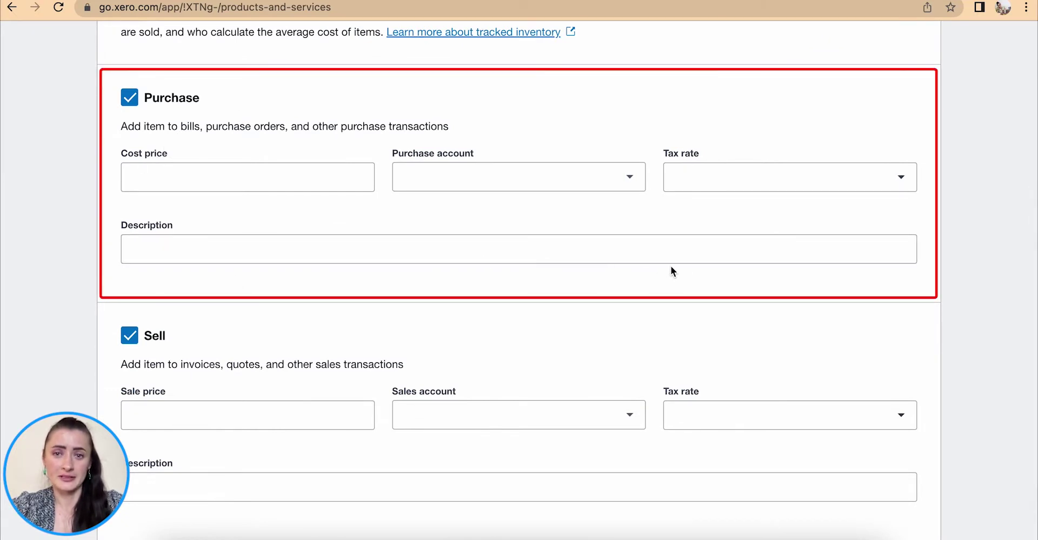
left_click(128, 337)
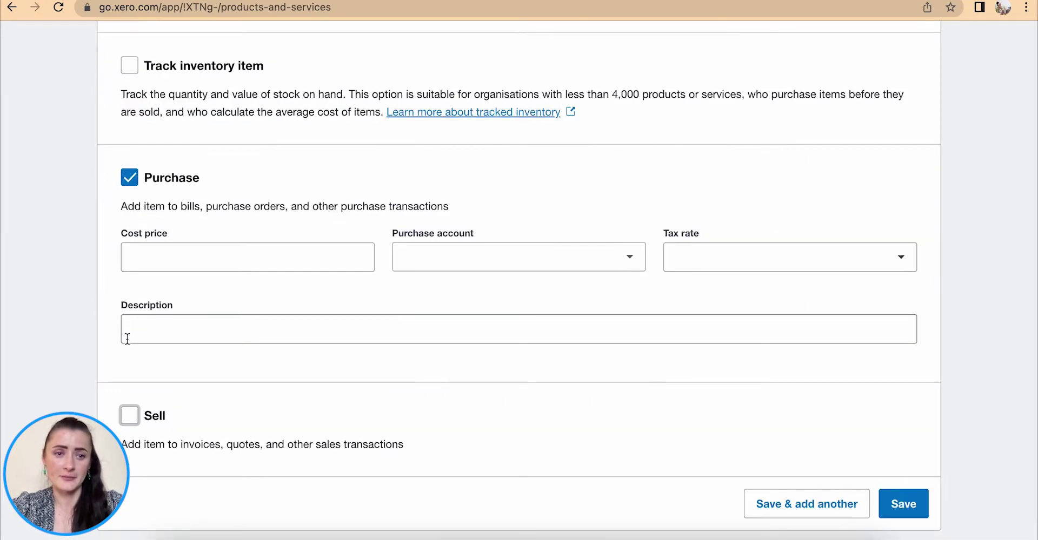
left_click(129, 415)
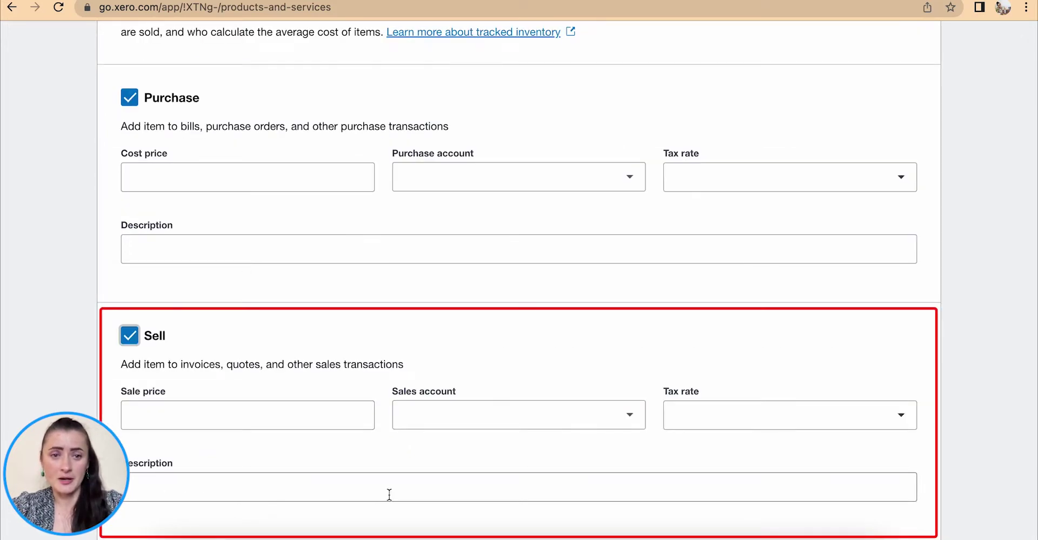
left_click(129, 97)
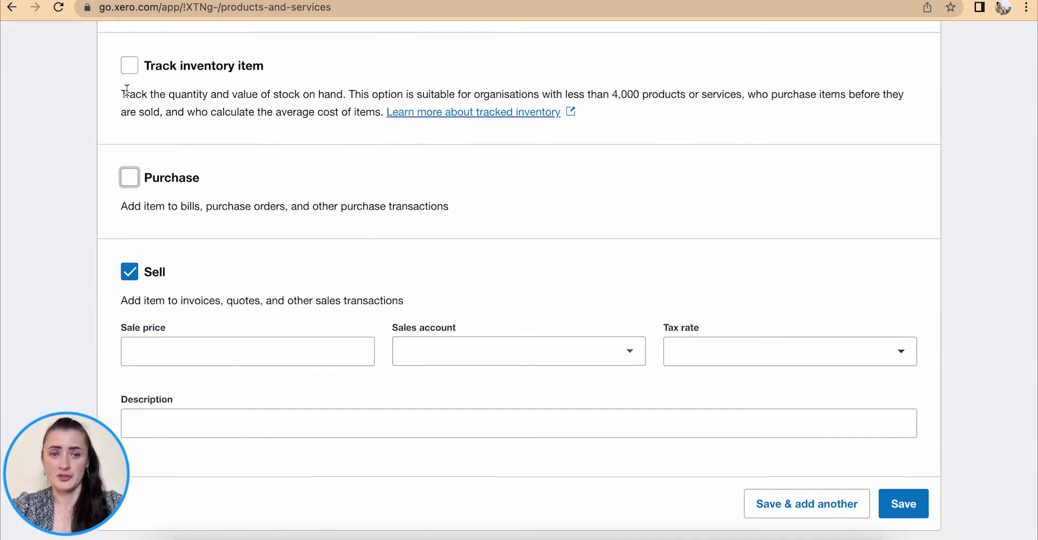
left_click(130, 177)
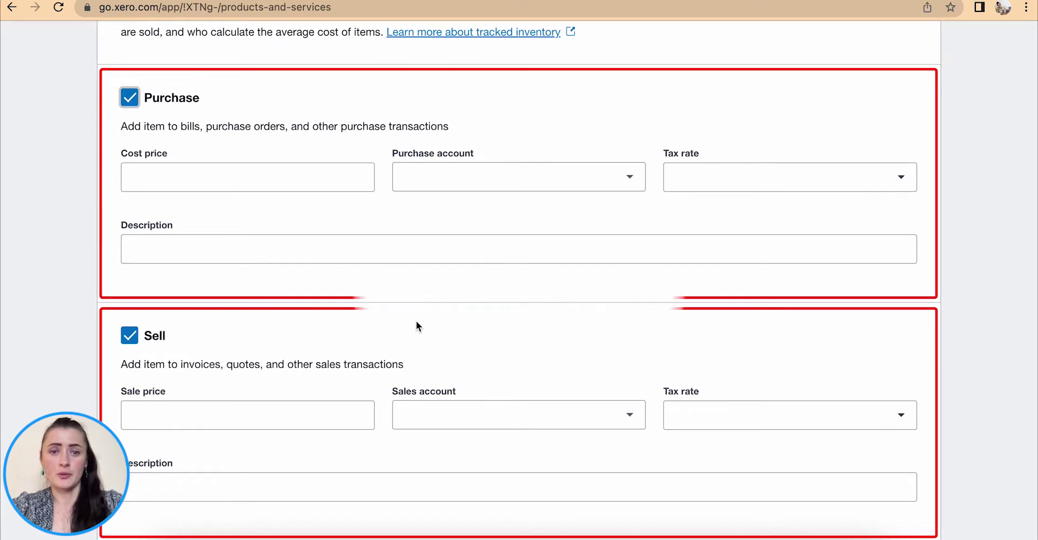
scroll(423, 456, "up", 5)
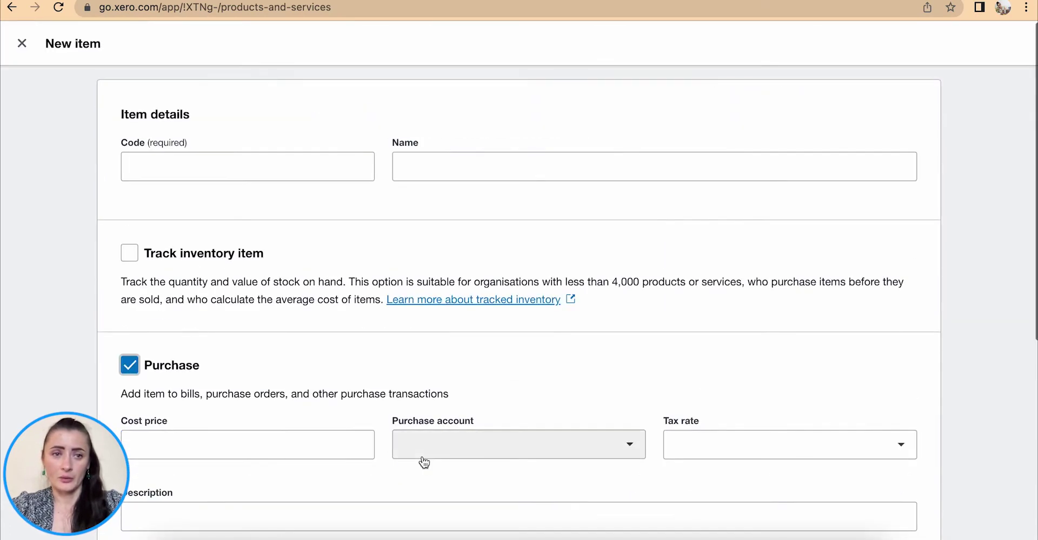
Step: Enter DELIVERY as the item code and Delivery as the item name
left_click(187, 164)
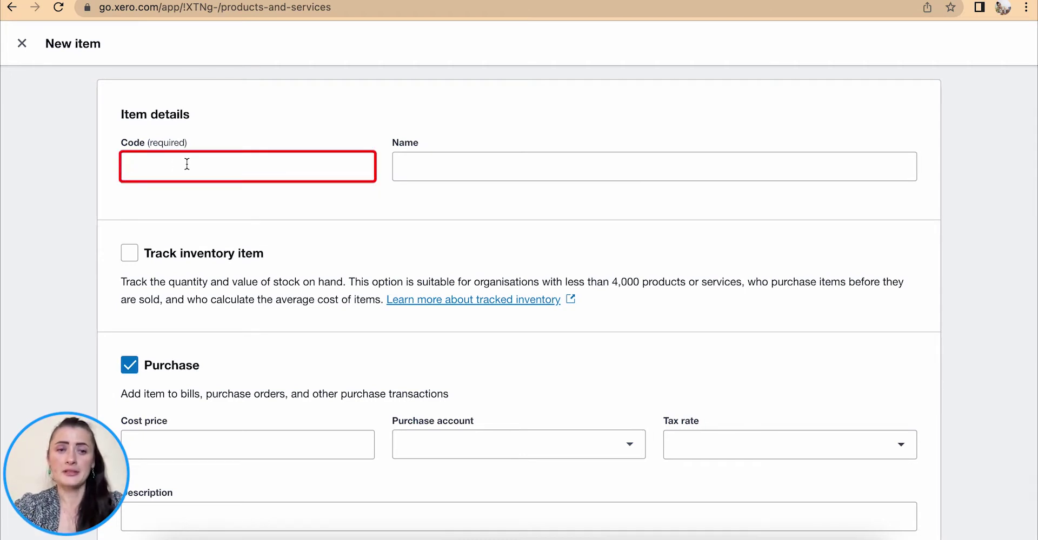
type("DELIV")
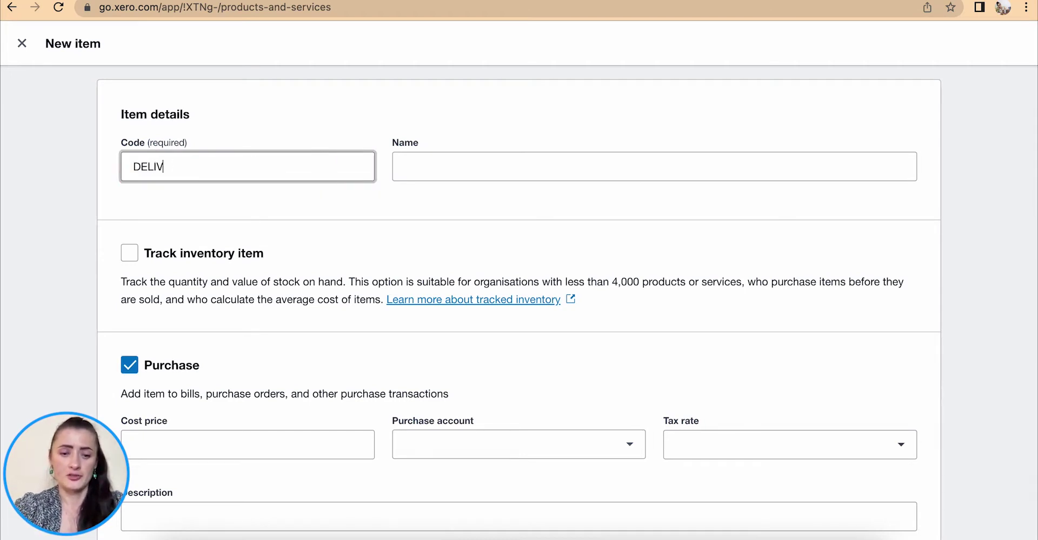
type("ERY")
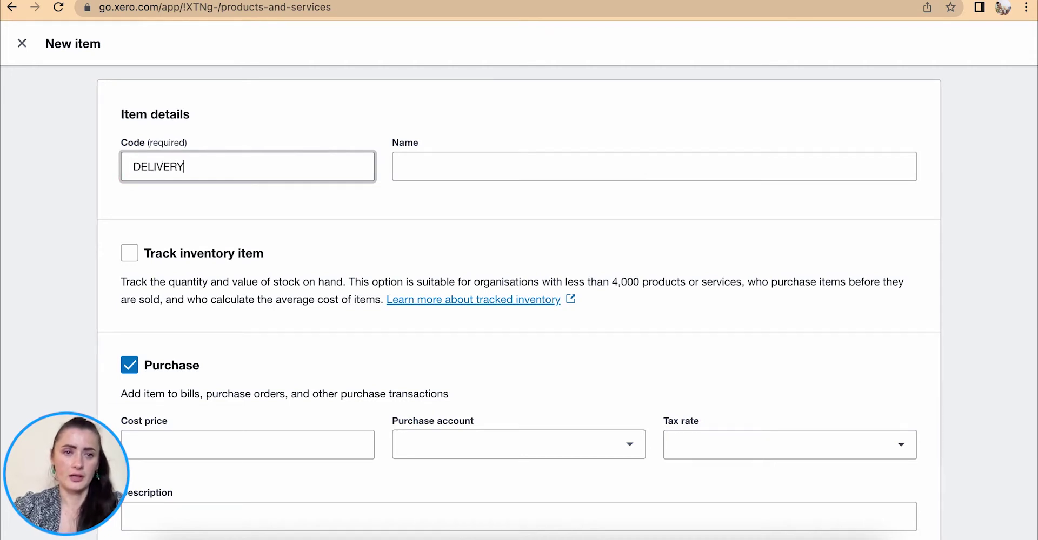
left_click(467, 160)
type("Del")
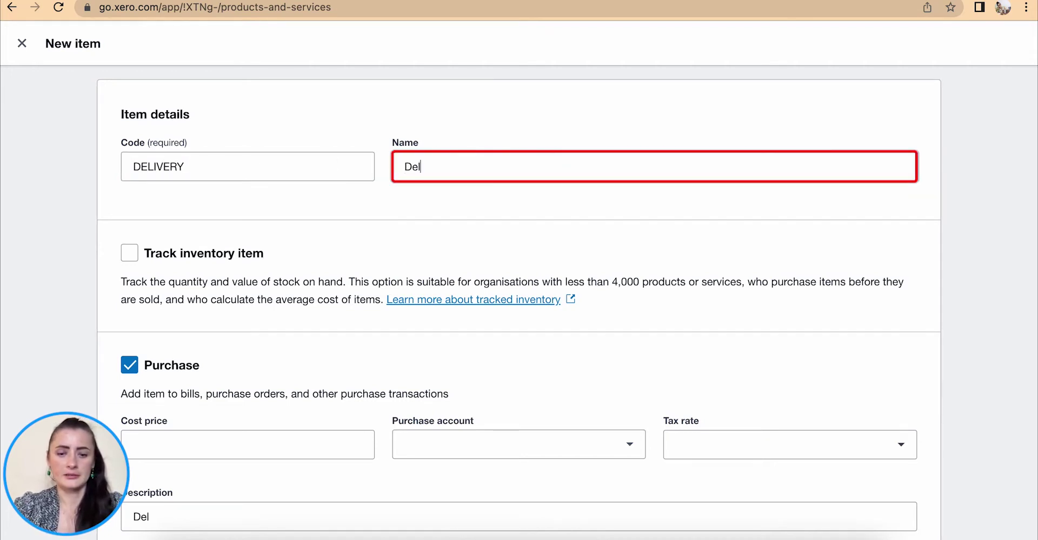
type("ivery")
Step: Turn off the Sell option so the Delivery item is used only for purchases
scroll(261, 265, "down", 2)
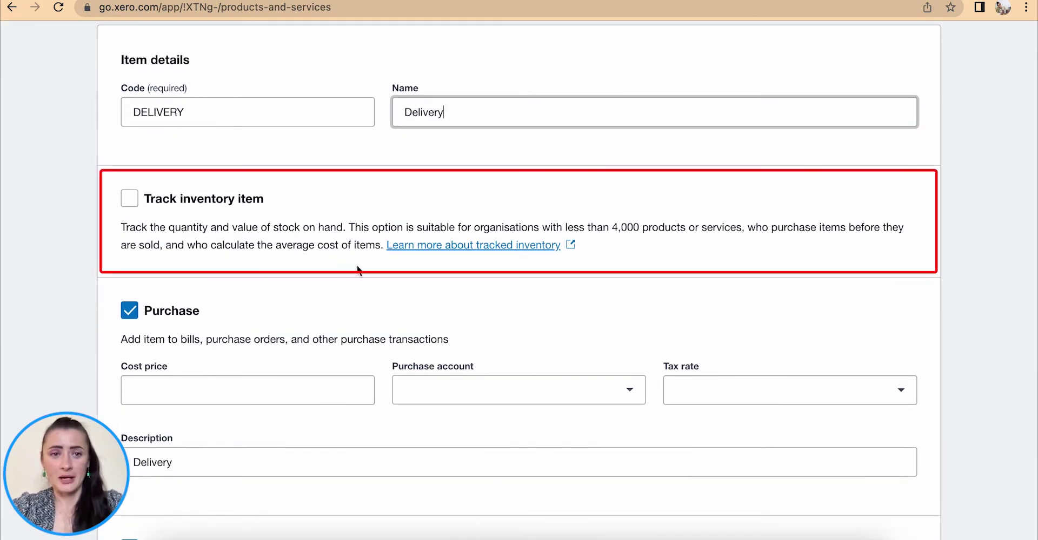
scroll(231, 273, "down", 5)
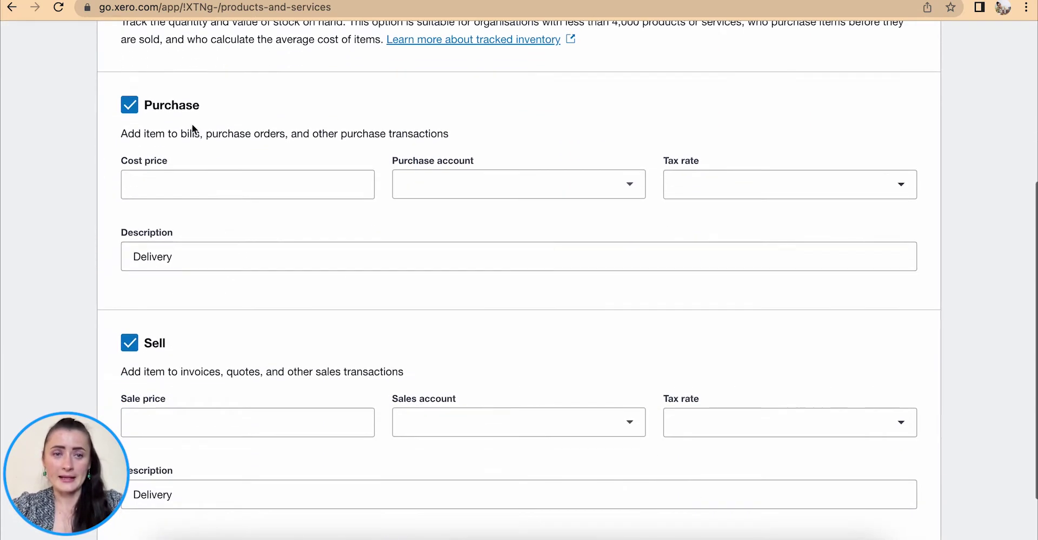
scroll(261, 235, "up", 1)
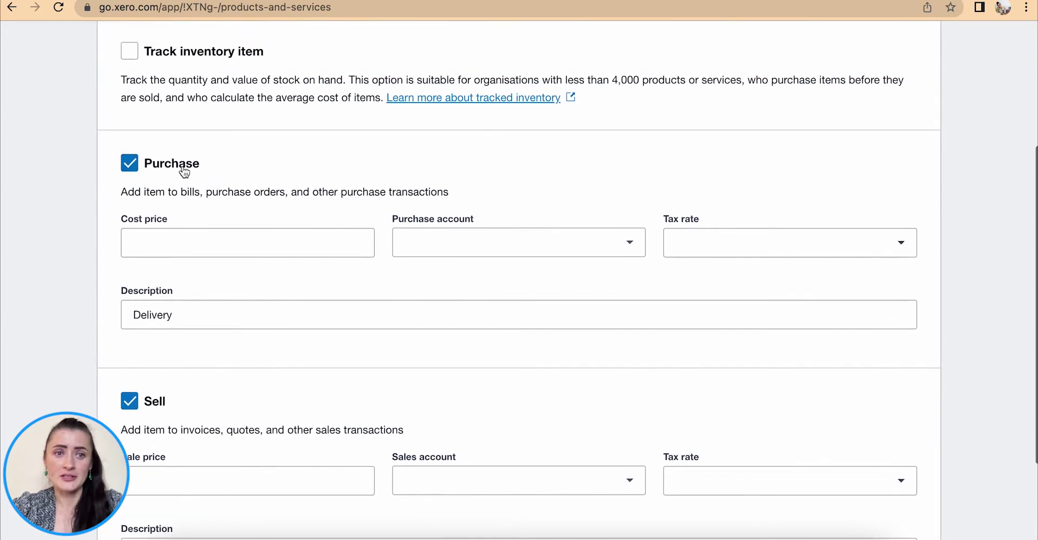
left_click(131, 402)
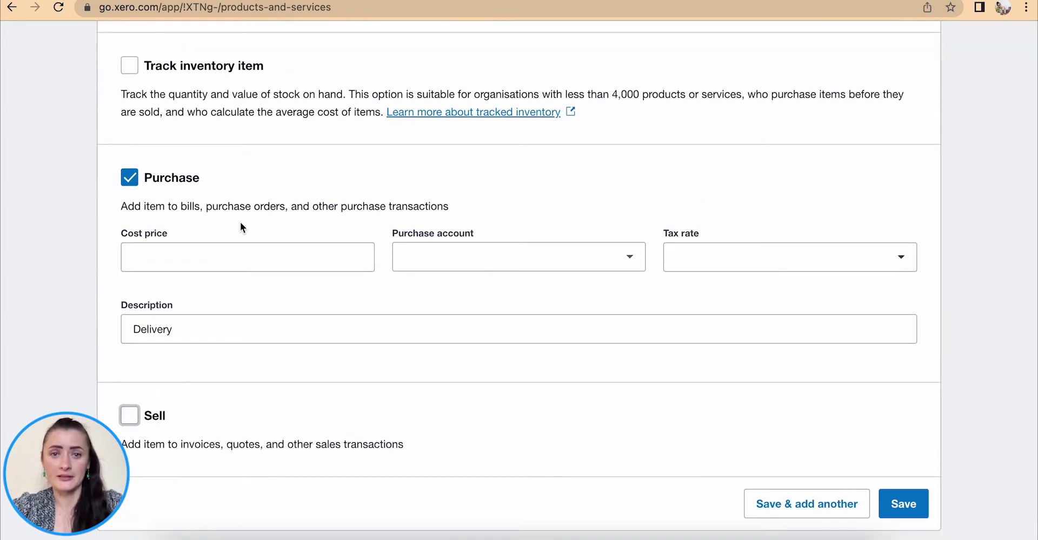
Step: Set the cost price to 1.99 and choose 425 - Postage, Freight & Courier as the purchase account
scroll(240, 225, "up", 1)
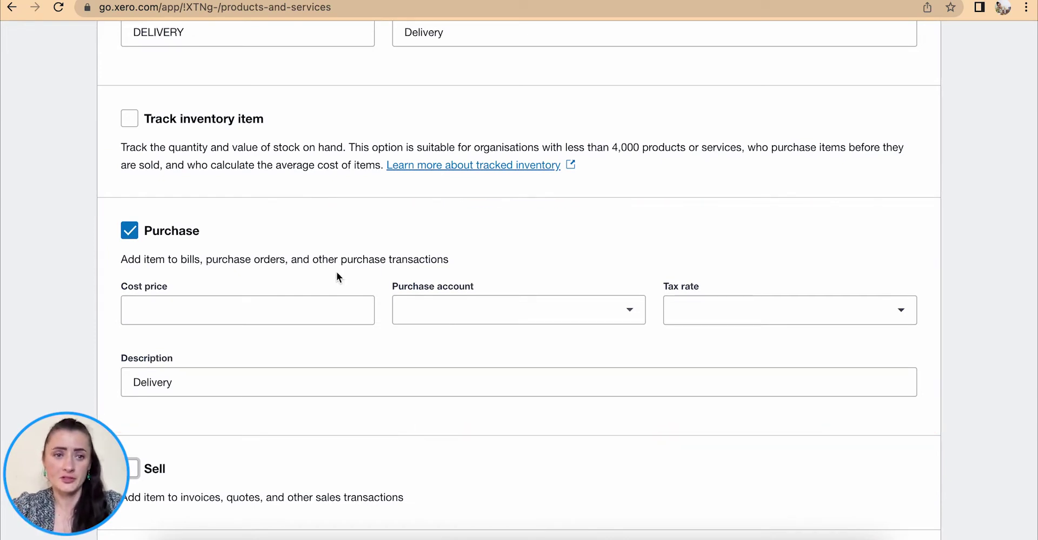
left_click(210, 306)
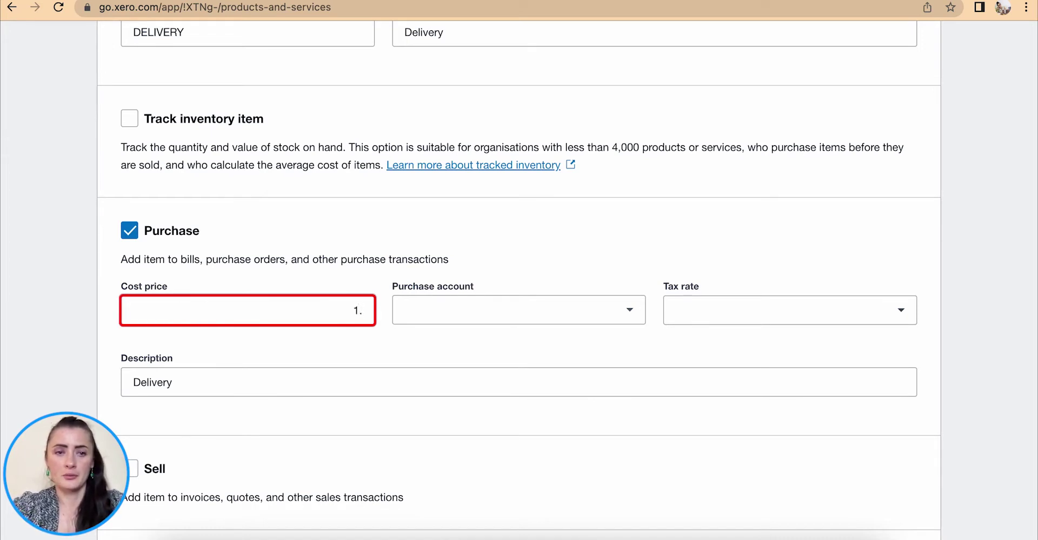
type("1.")
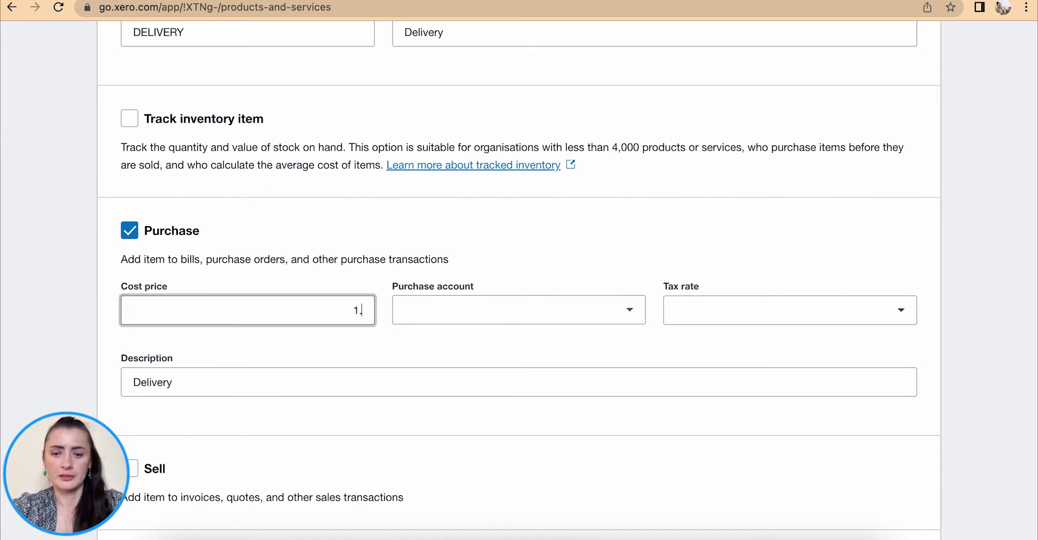
type("99")
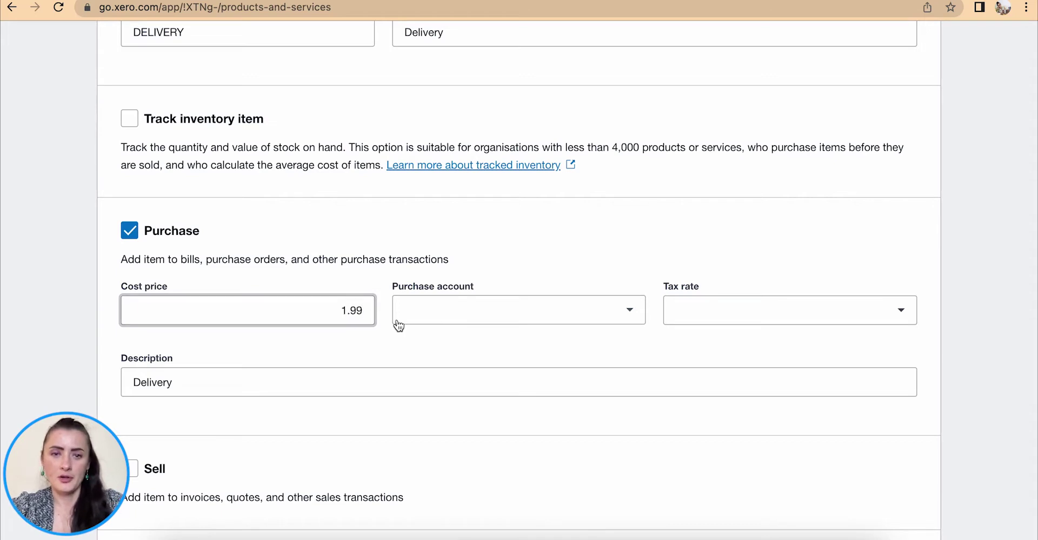
left_click(486, 310)
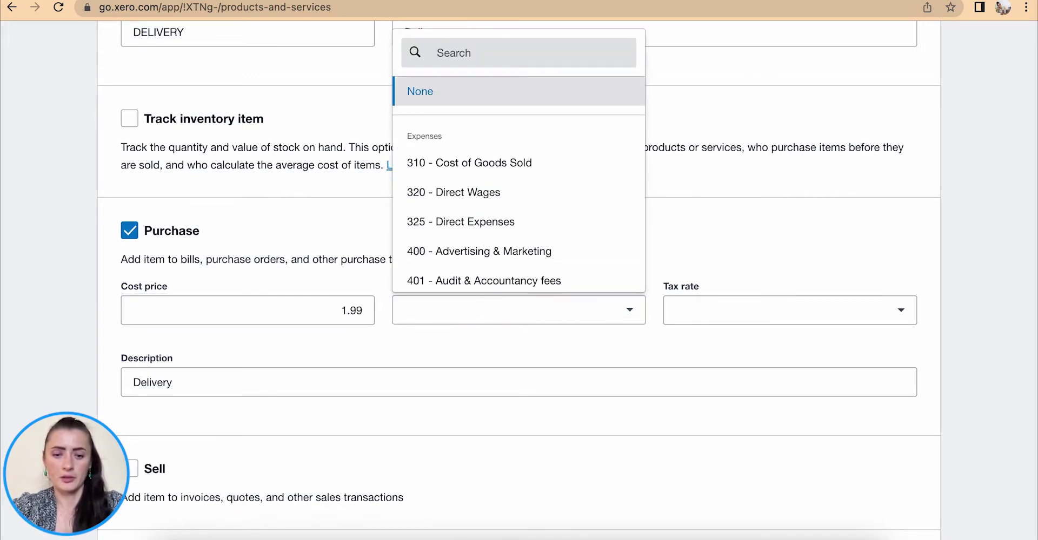
type("cou")
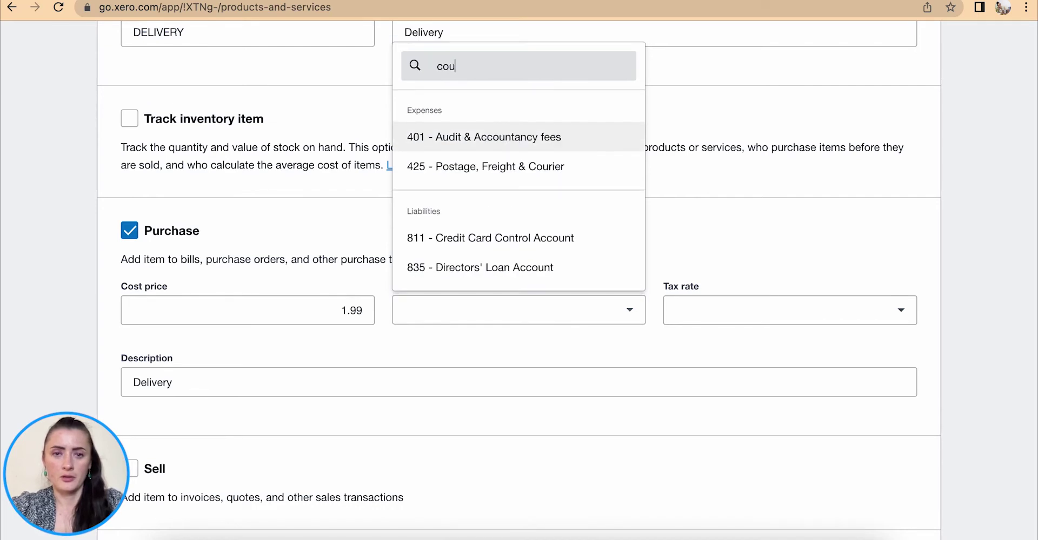
left_click(532, 173)
scroll(669, 358, "down", 1)
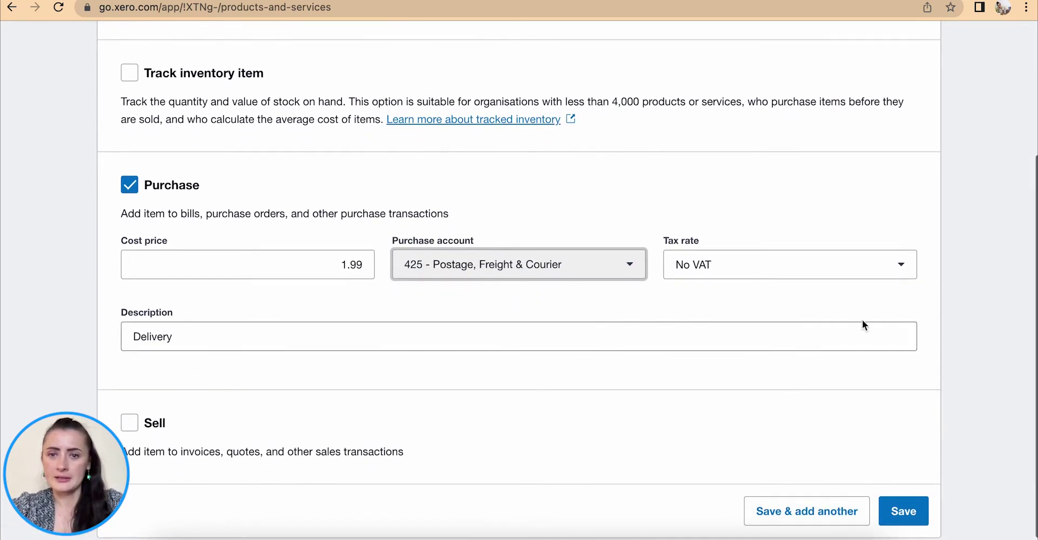
Step: Check the purchase tax rate options, keep No VAT, and save the new Delivery item
left_click(903, 265)
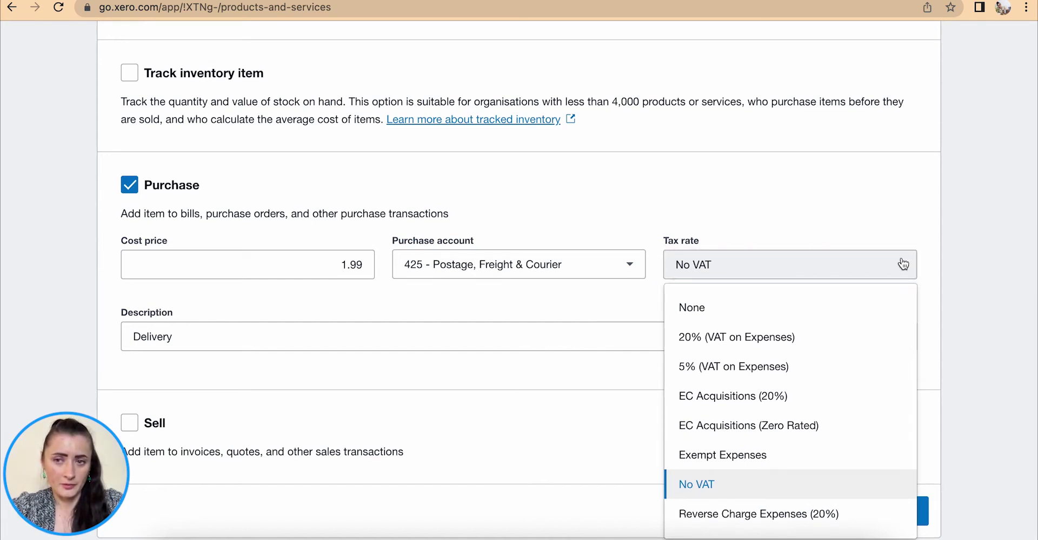
left_click(903, 265)
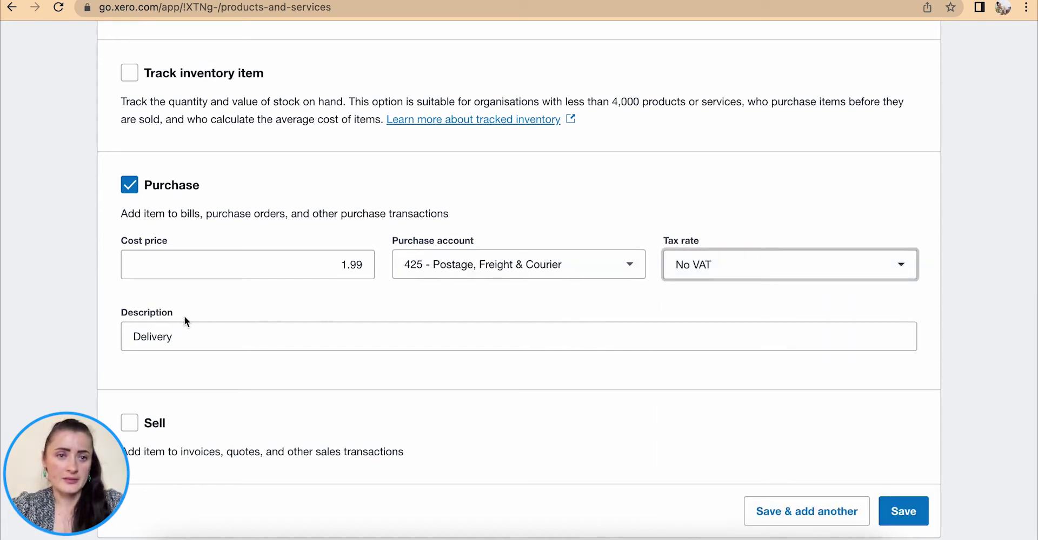
left_click(205, 339)
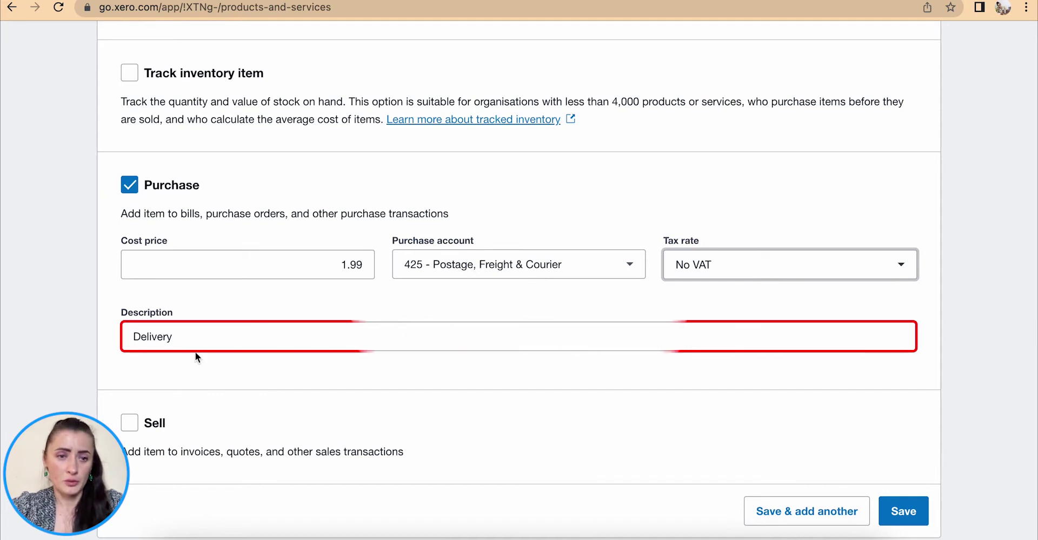
scroll(195, 352, "down", 1)
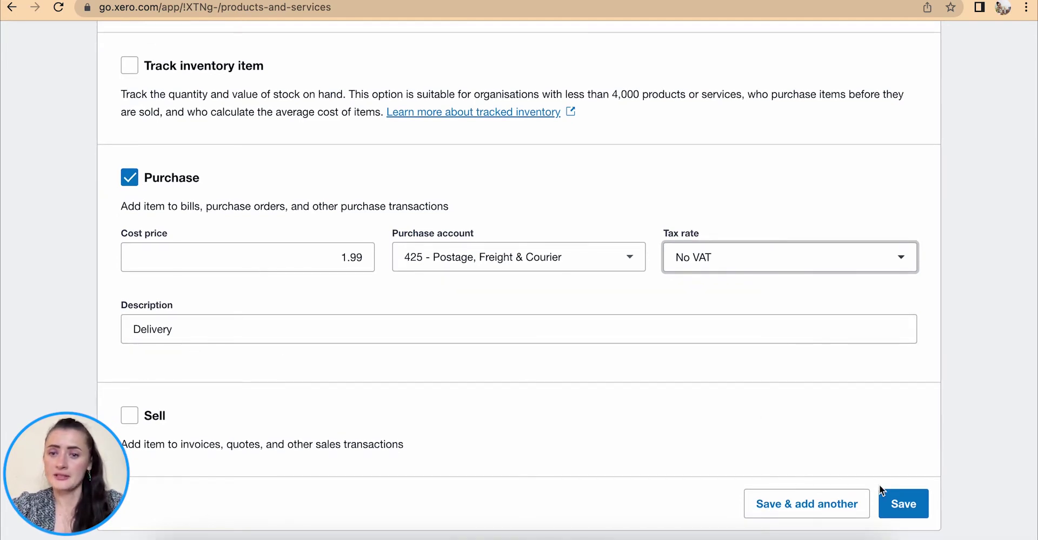
left_click(908, 503)
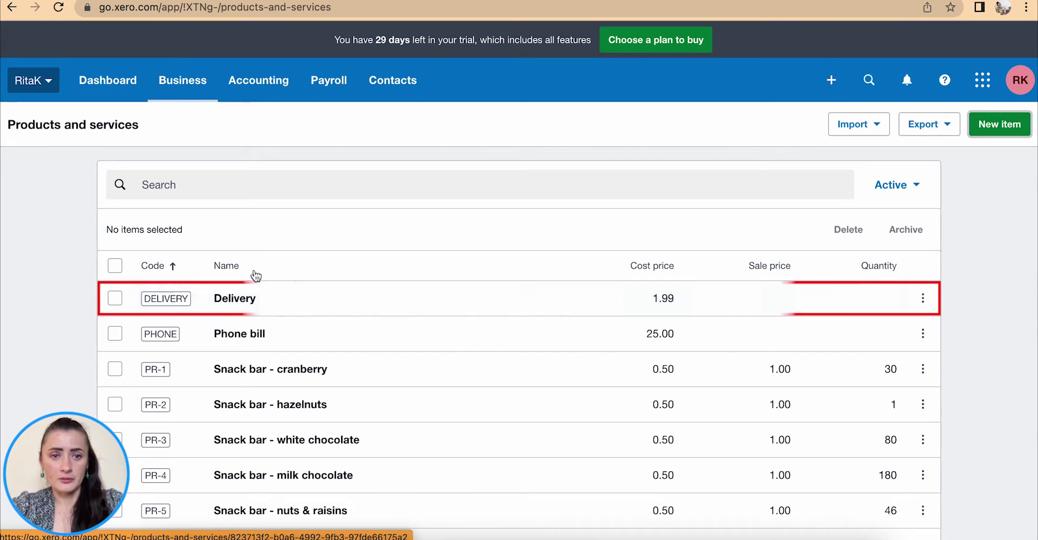
Step: Open the Delivery item from the products list, review its details and start editing it
left_click(270, 298)
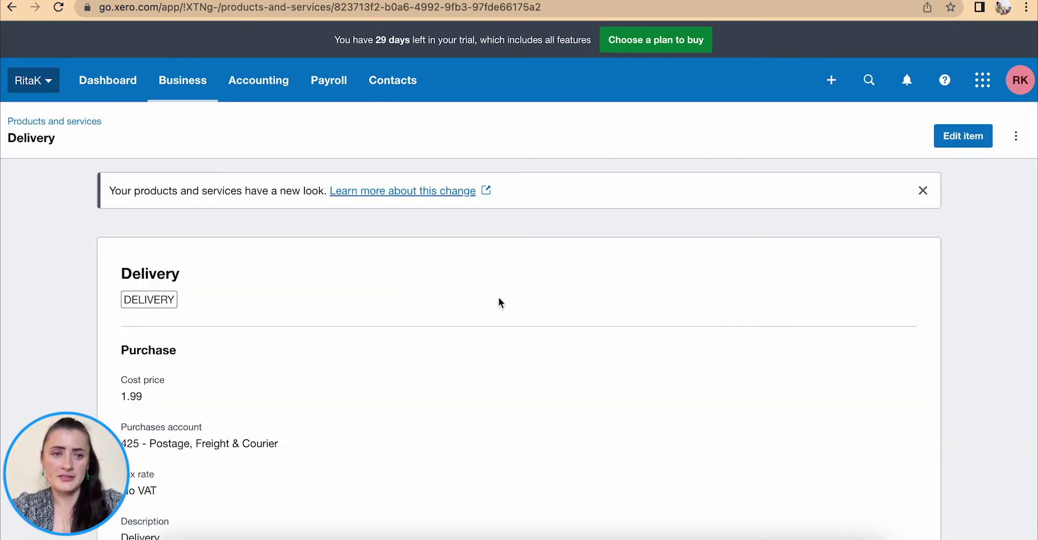
scroll(498, 297, "down", 3)
scroll(971, 41, "up", 2)
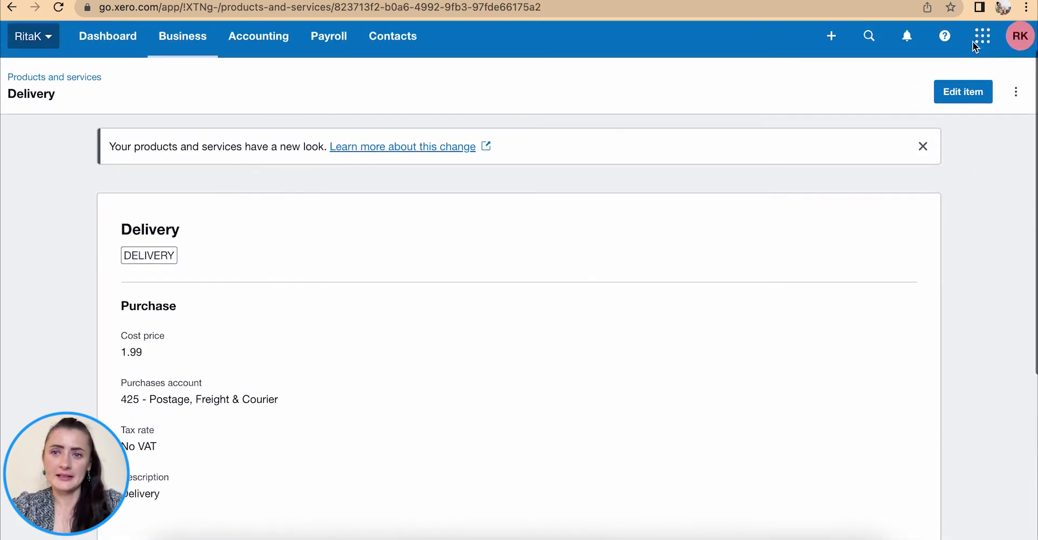
left_click(980, 96)
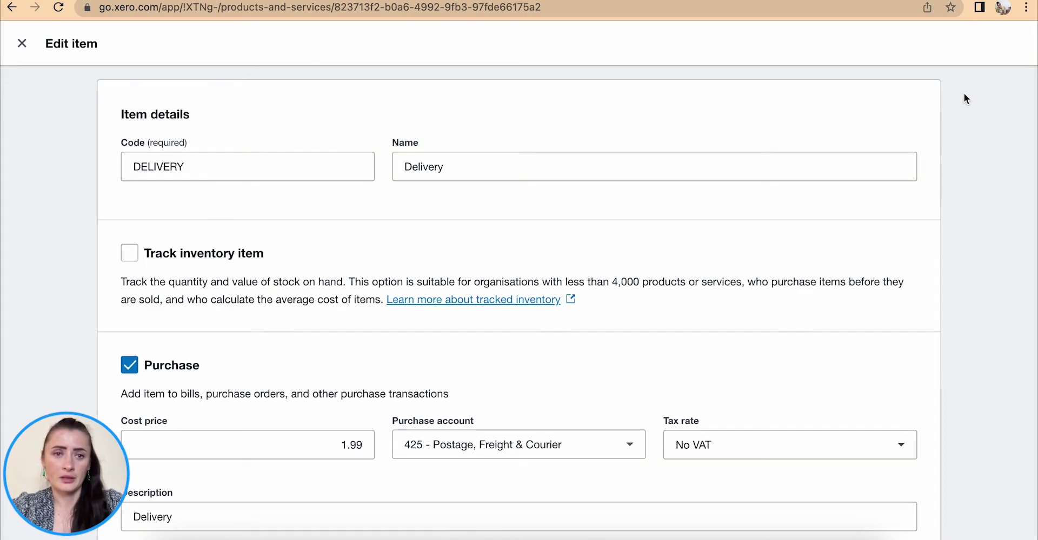
Step: Turn on the Sell option for the Delivery item and set its sale price to 1.99
scroll(385, 225, "down", 4)
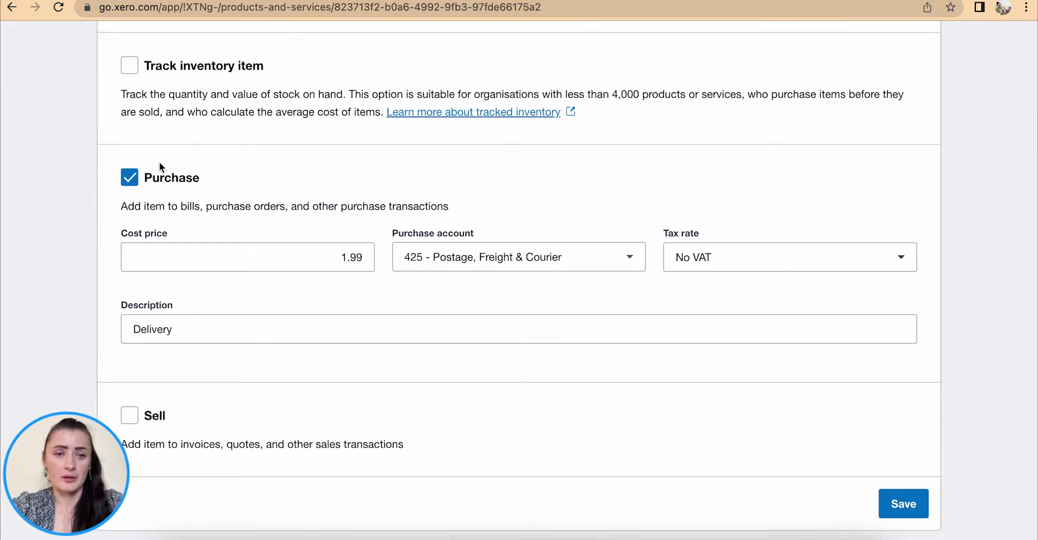
left_click(130, 416)
scroll(130, 420, "down", 3)
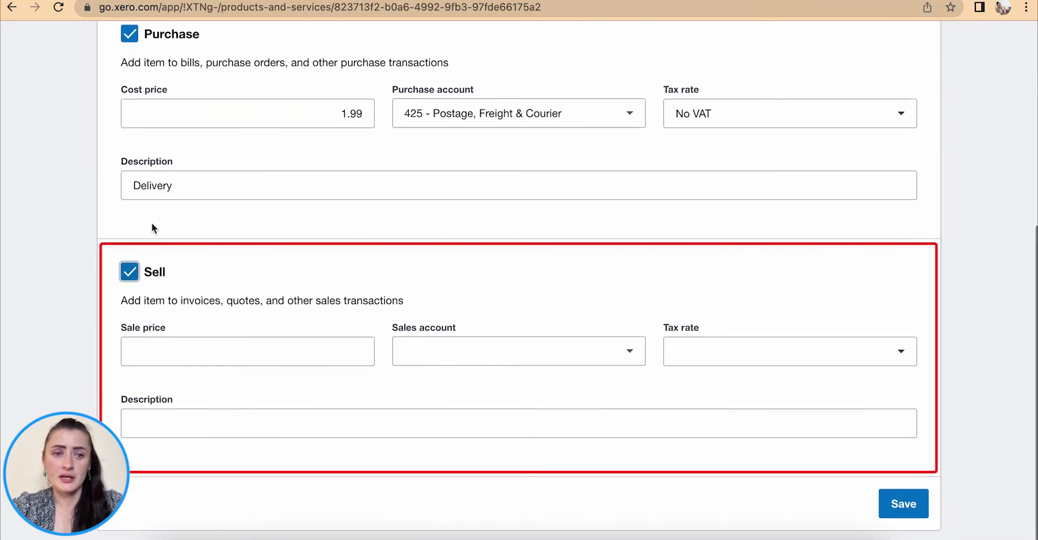
left_click(187, 345)
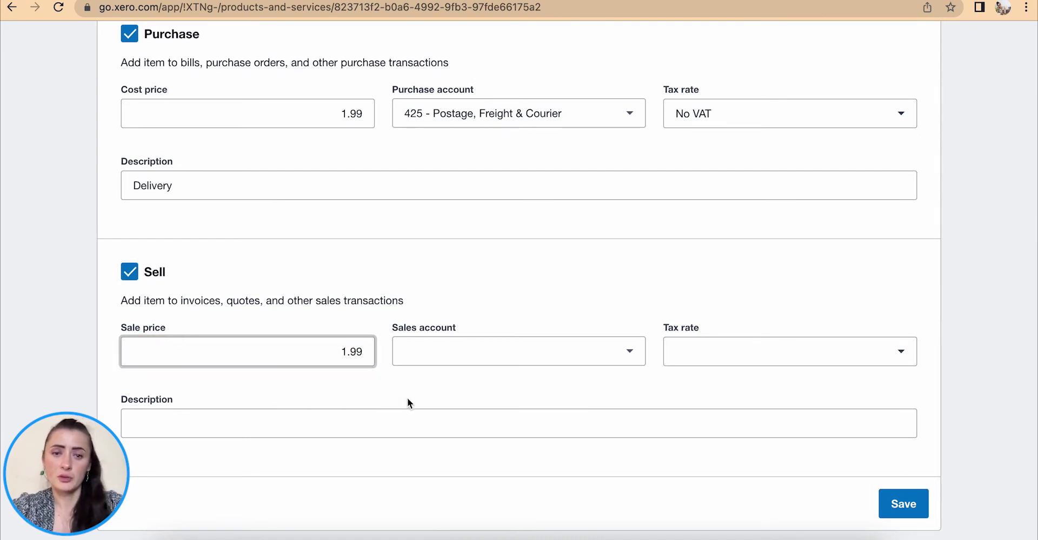
Step: Choose 260 - Other Revenue as the sales account, enter Delivery as the sales description and save the item
left_click(559, 361)
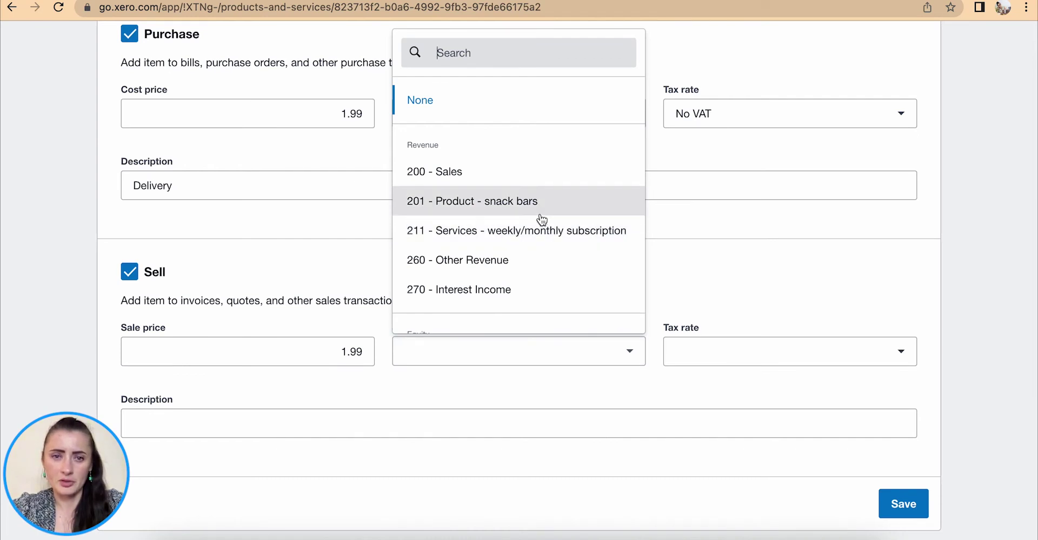
left_click(522, 268)
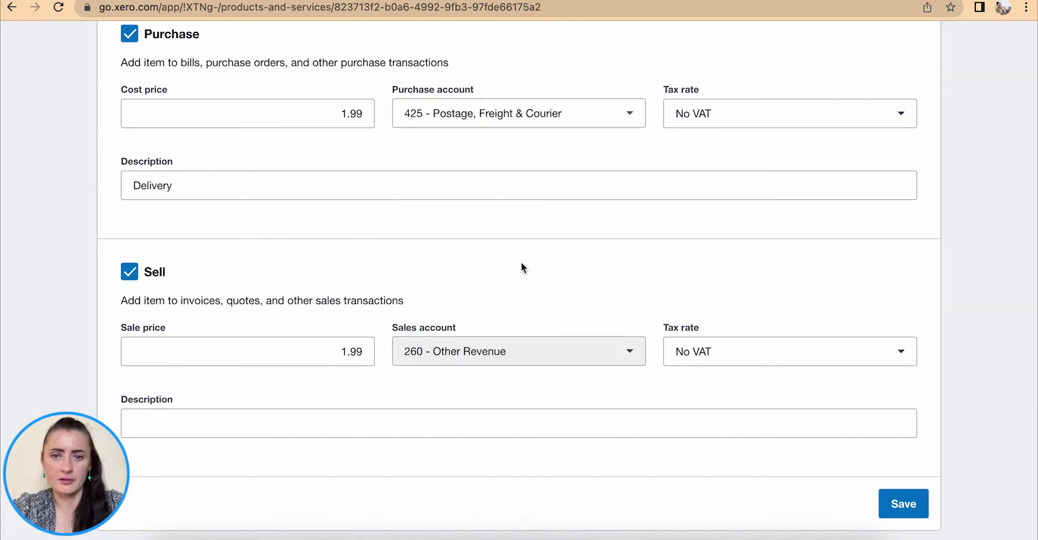
left_click(410, 428)
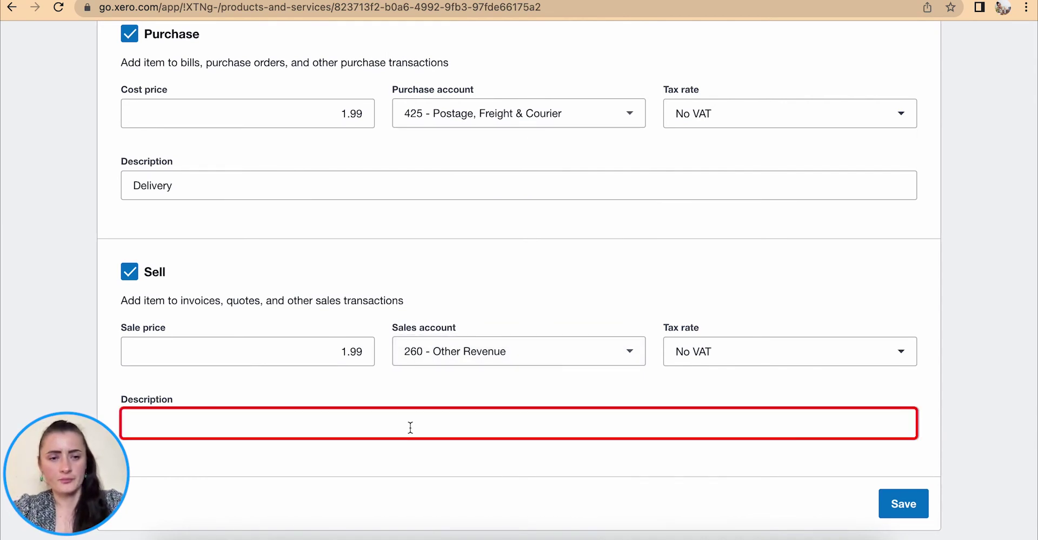
type("Del")
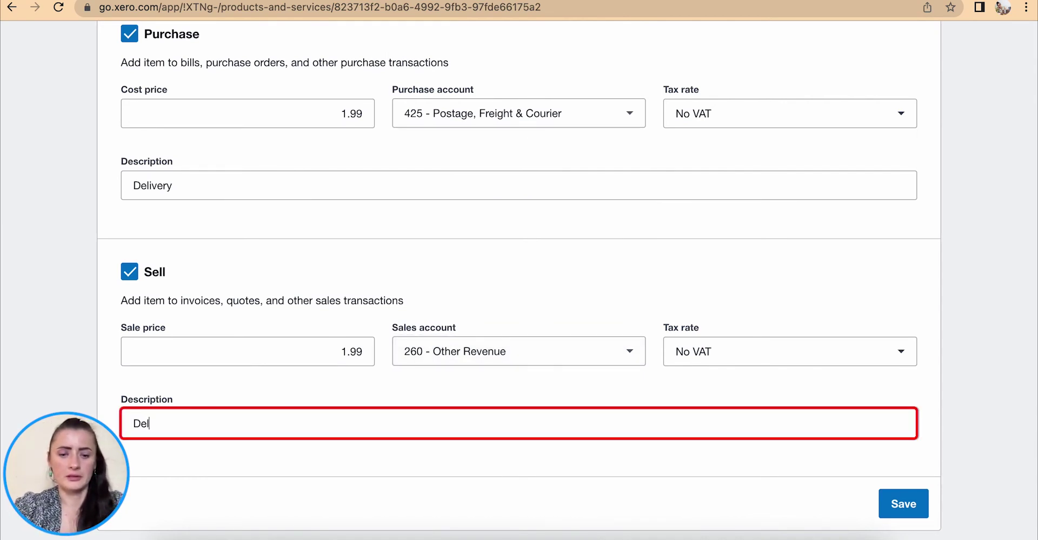
type("ivery")
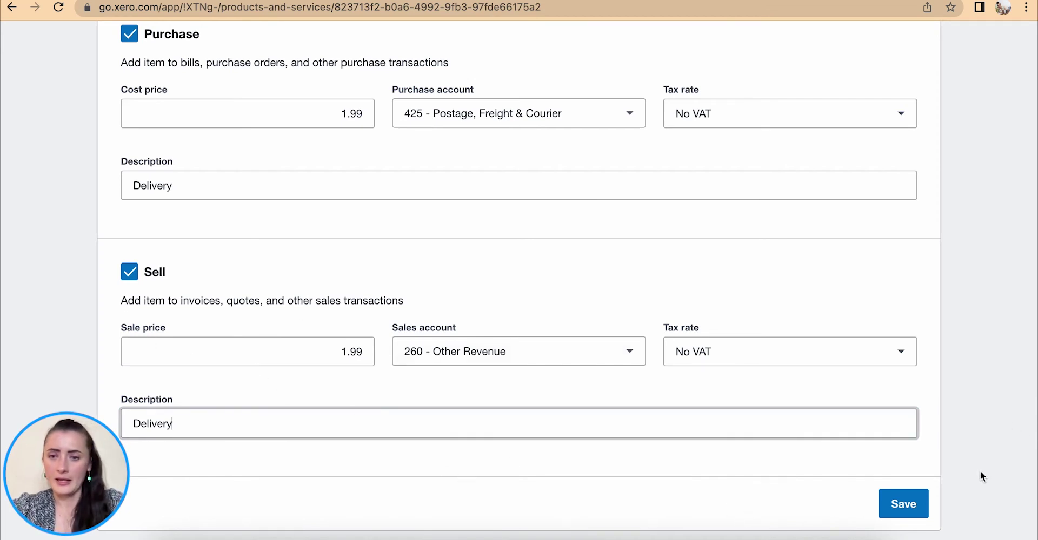
left_click(913, 508)
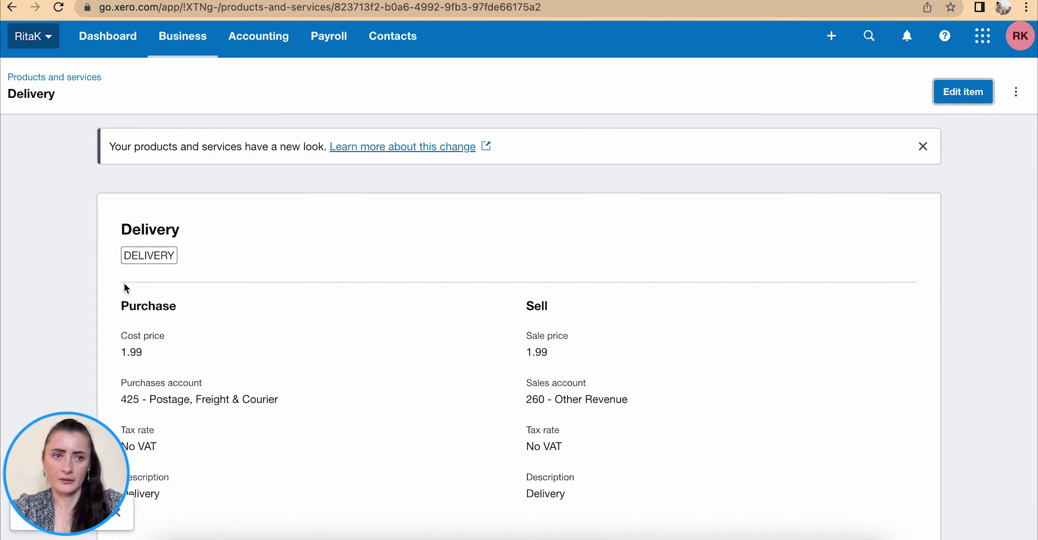
Step: Review the saved Delivery item's purchase and sell details and its latest transactions section
left_click(65, 80)
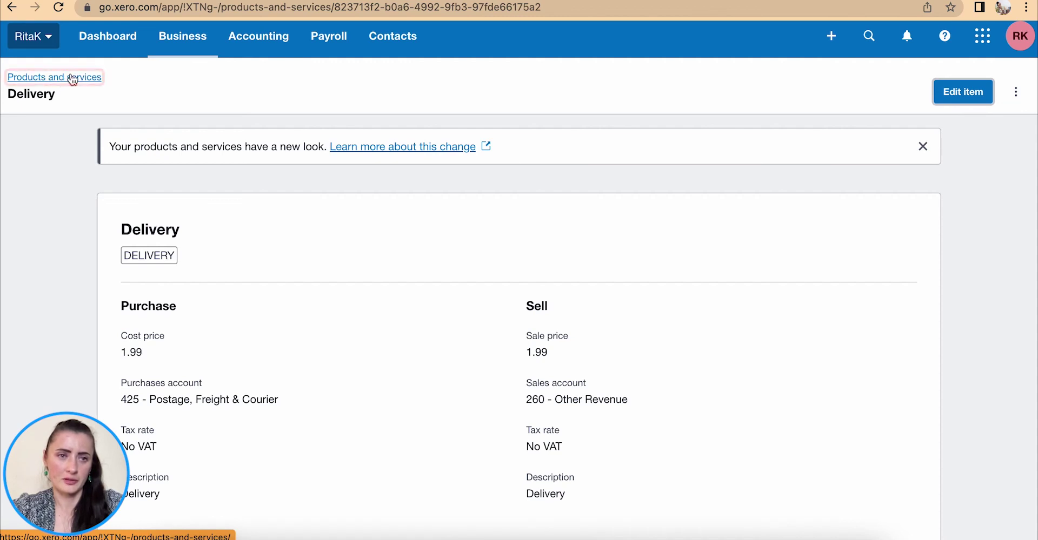
scroll(258, 289, "down", 5)
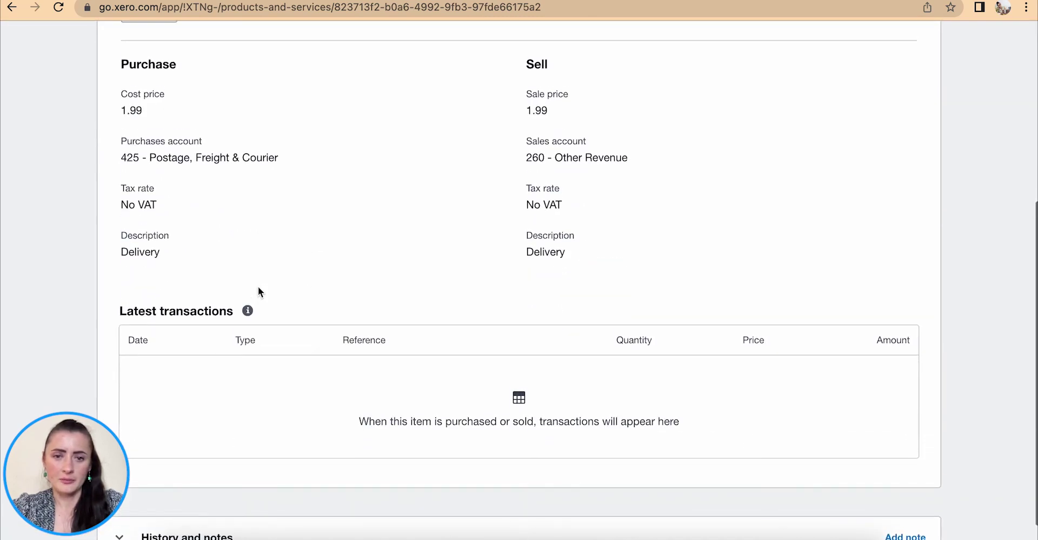
scroll(258, 292, "up", 2)
scroll(258, 292, "up", 1)
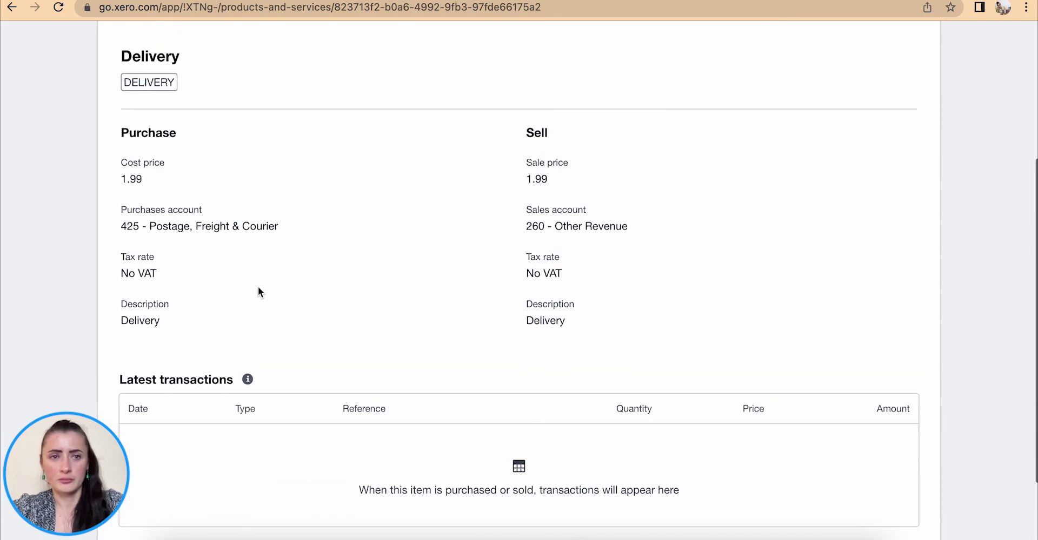